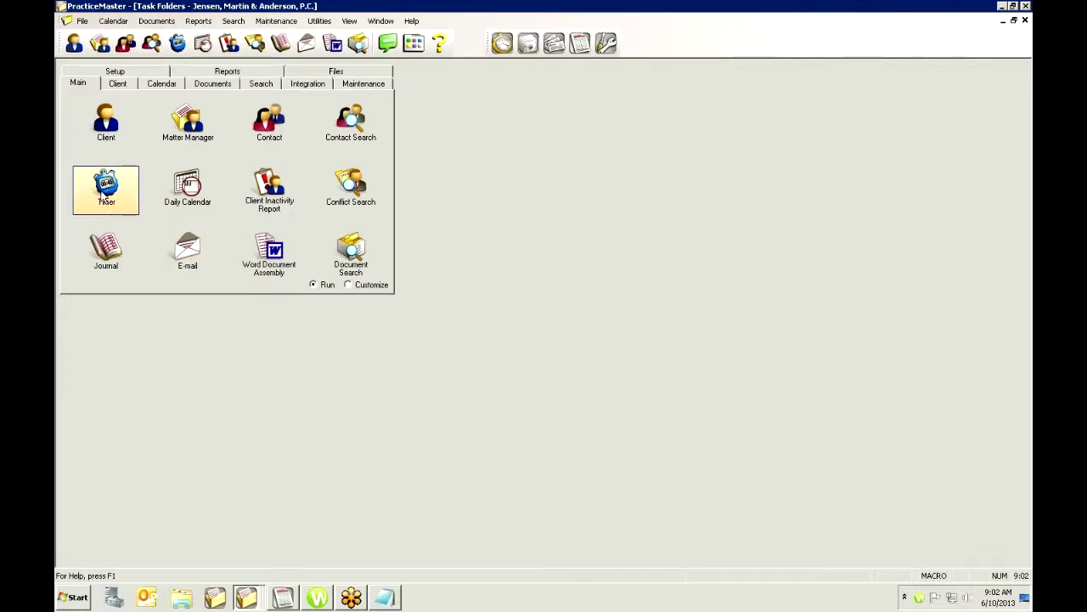
# Open the Timer window and move it further down the screen
pyautogui.click(107, 193)
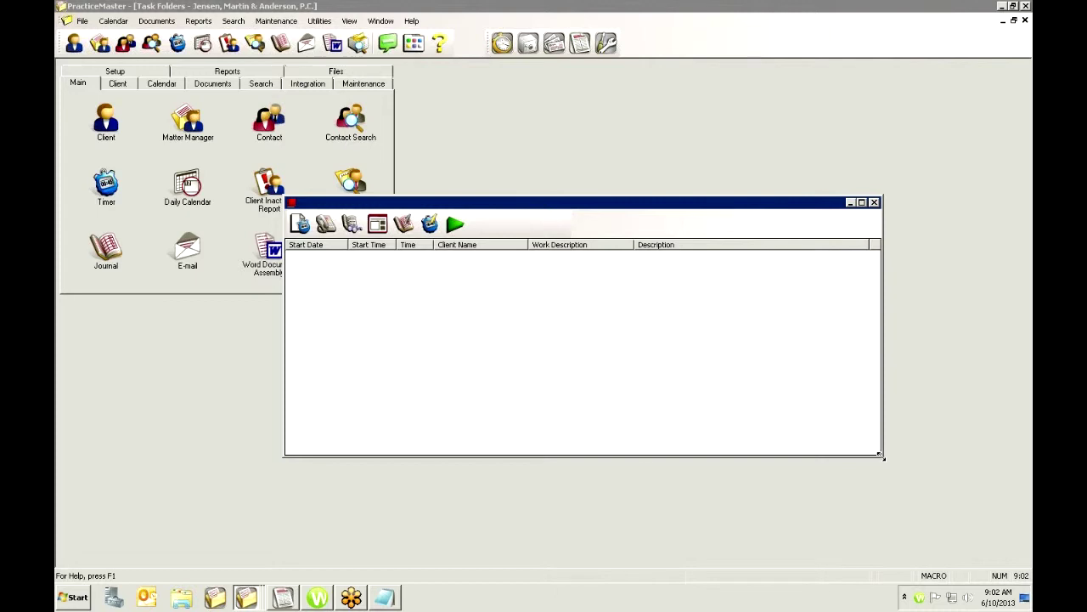
pyautogui.moveTo(880, 454); pyautogui.dragTo(565, 430)
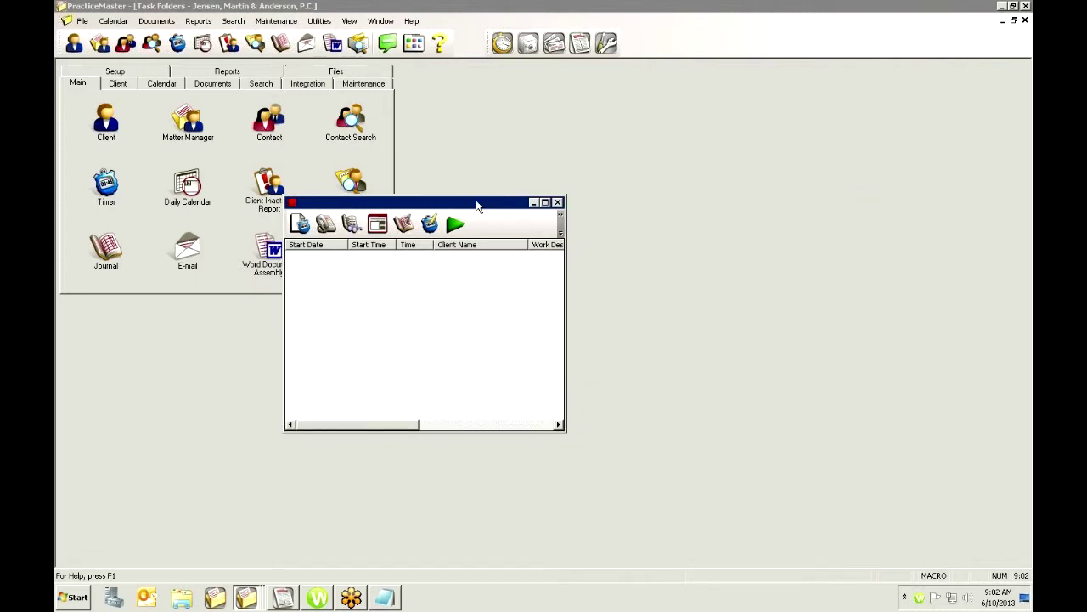
pyautogui.moveTo(478, 206); pyautogui.dragTo(647, 323)
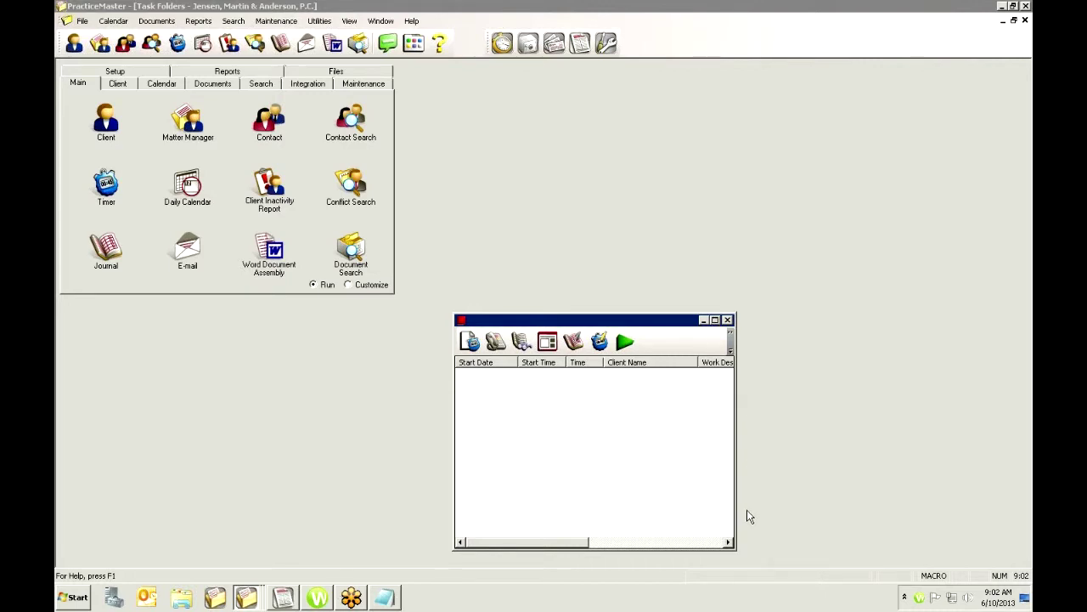
# Resize the Timer window so the Start Date through Description columns are visible
pyautogui.click(733, 546)
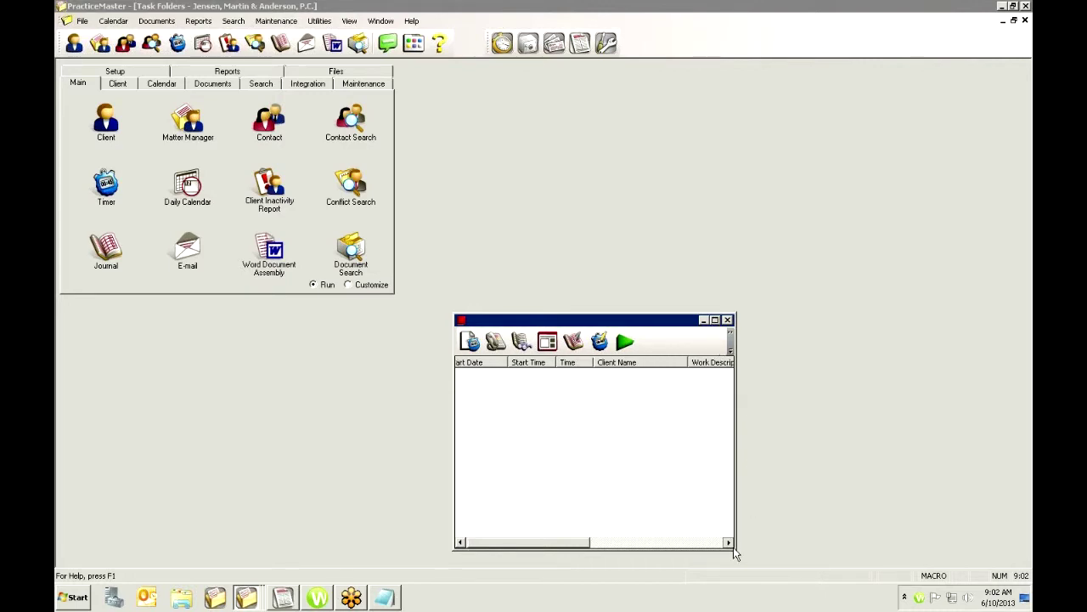
pyautogui.click(732, 546)
pyautogui.moveTo(737, 550); pyautogui.dragTo(851, 549)
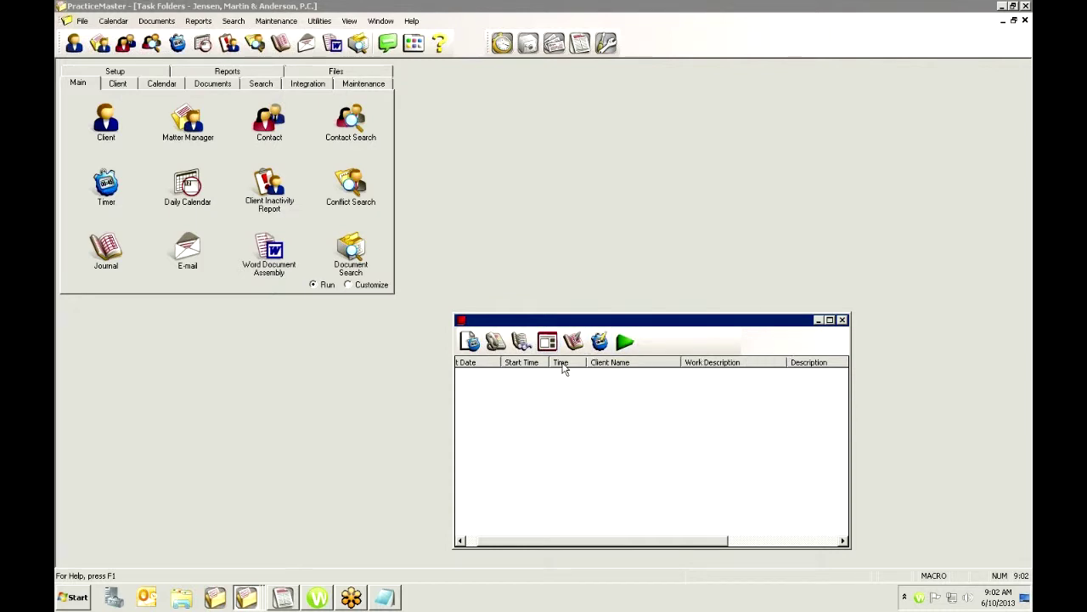
pyautogui.moveTo(596, 542); pyautogui.dragTo(444, 504)
pyautogui.moveTo(525, 546); pyautogui.dragTo(457, 545)
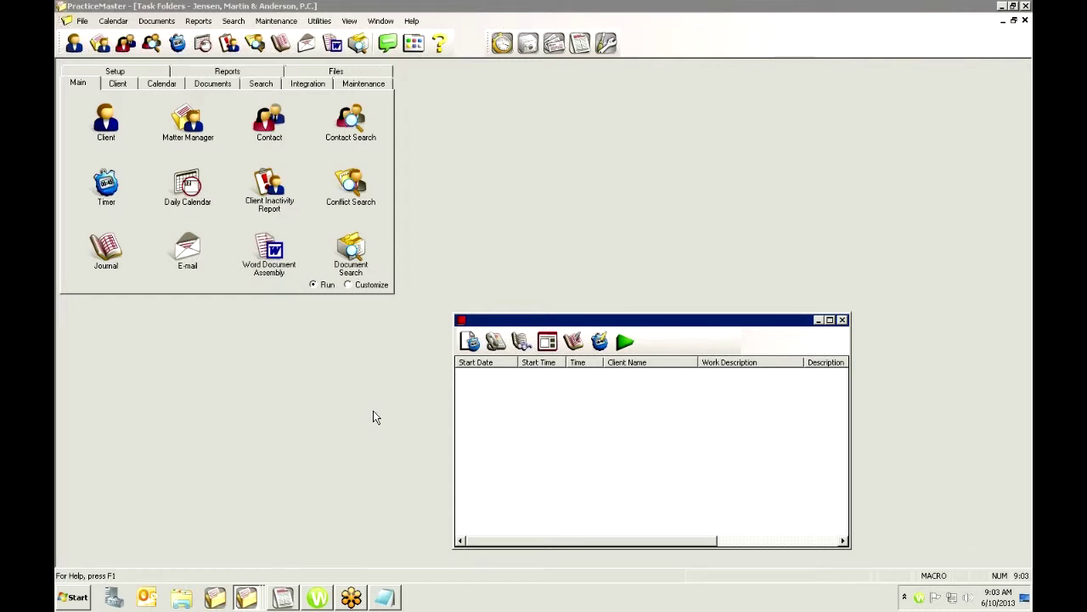
# Add four blank timers to the Timer list
pyautogui.click(472, 341)
pyautogui.click(472, 341)
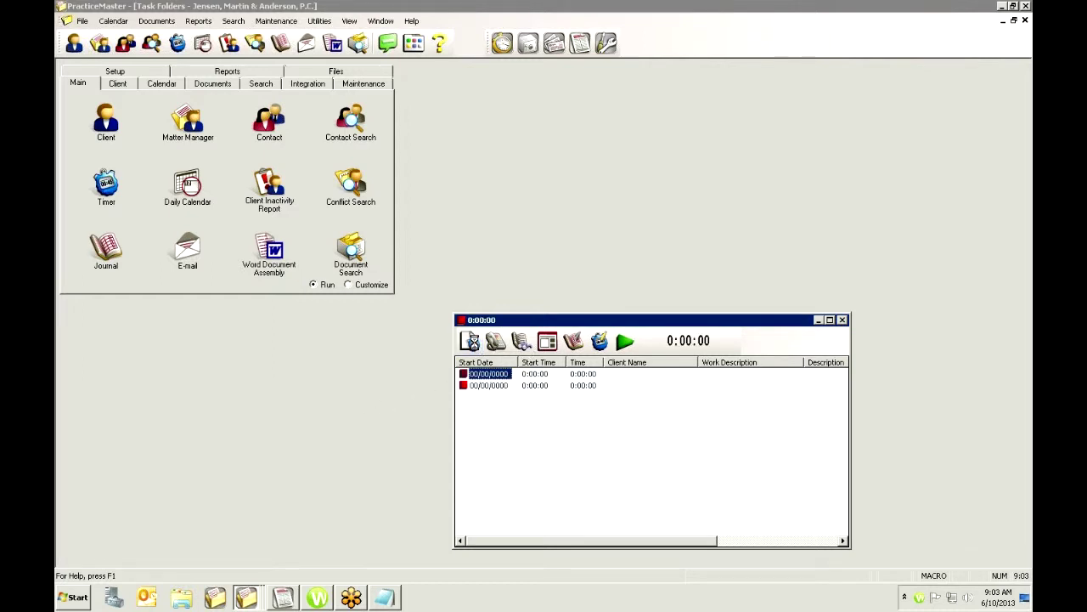
pyautogui.click(473, 342)
pyautogui.click(473, 341)
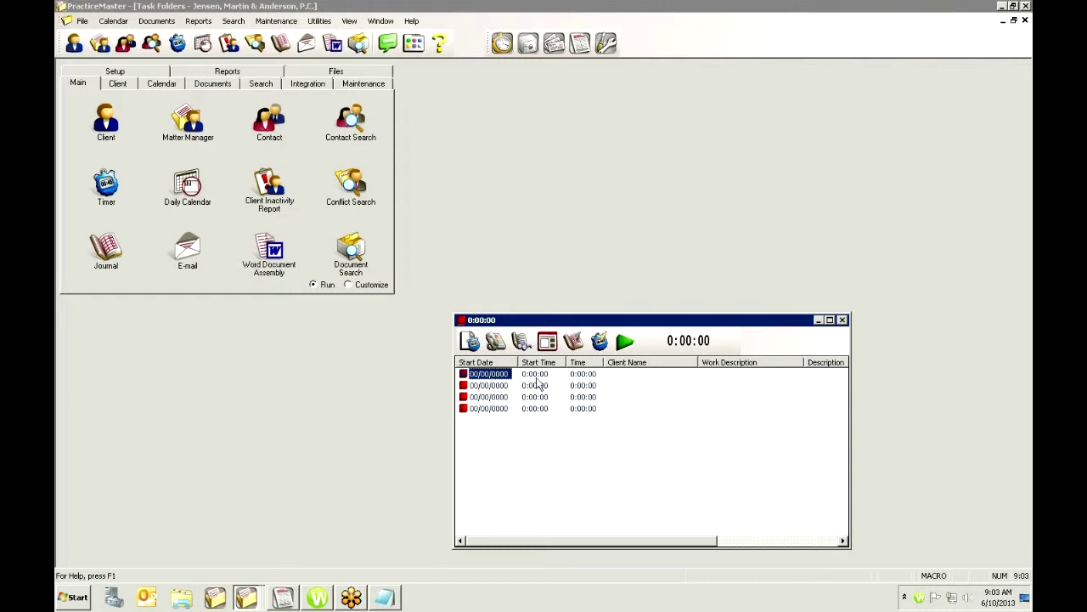
# Assign the Simmons Construction client to the first timer's journal and save it
pyautogui.doubleClick(483, 376)
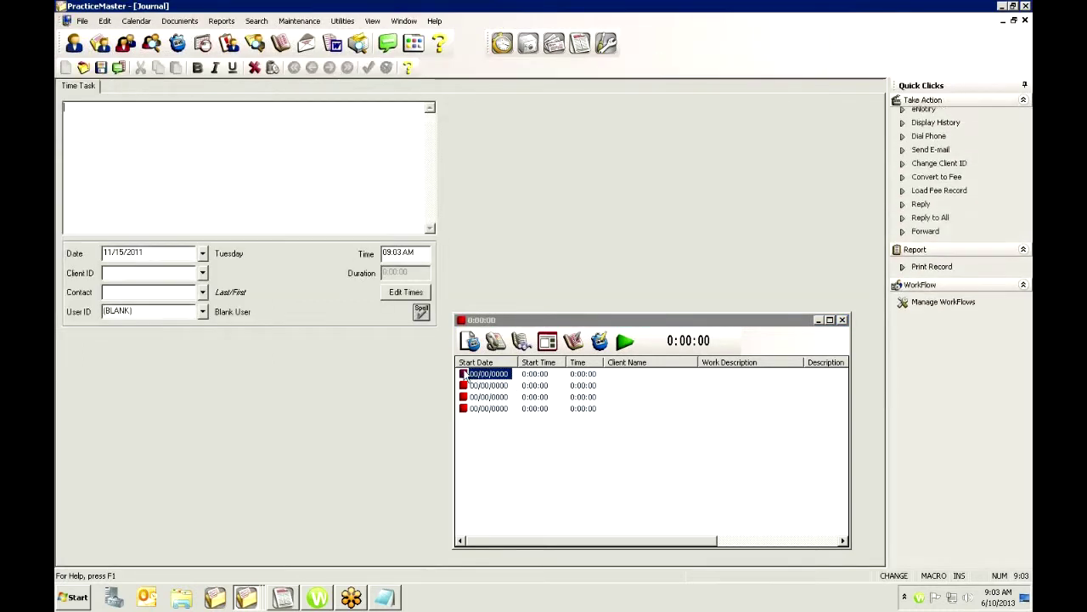
pyautogui.click(202, 272)
pyautogui.doubleClick(166, 157)
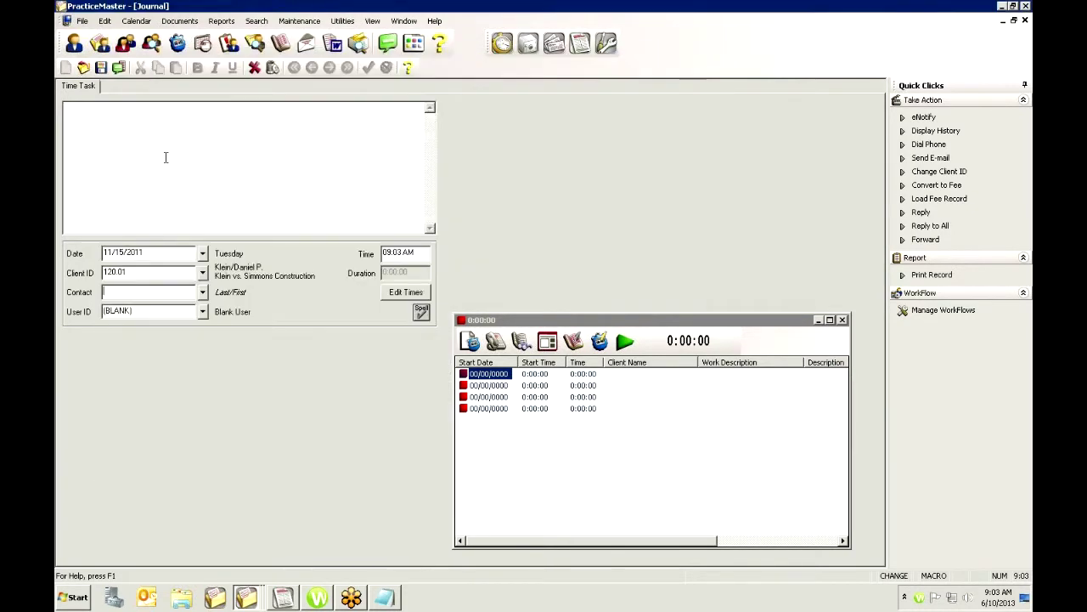
pyautogui.click(100, 67)
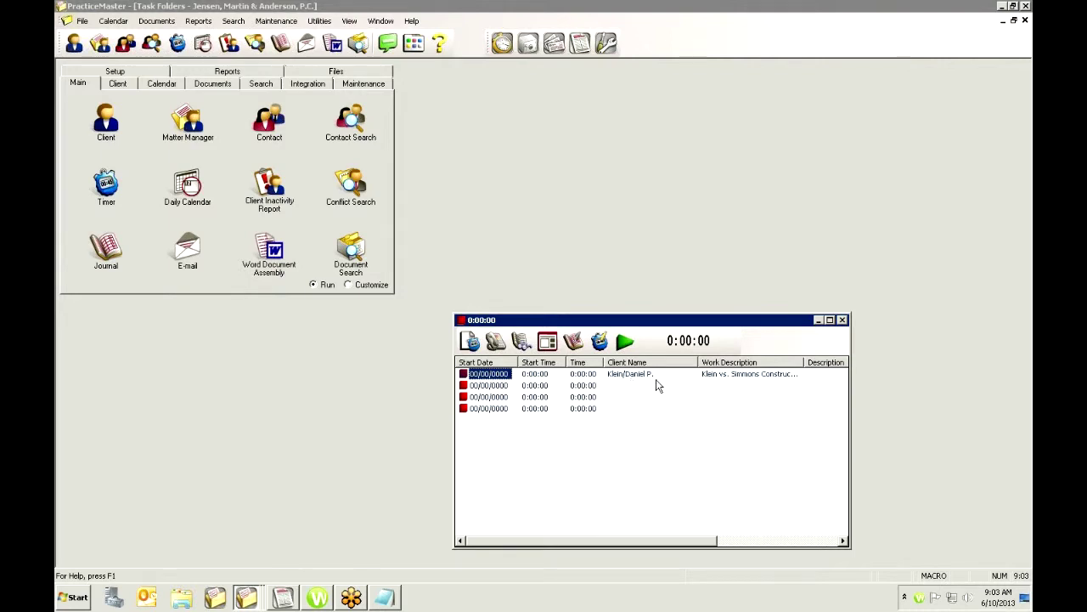
# Assign the Divorce matter client to the second timer's journal and save it
pyautogui.doubleClick(498, 386)
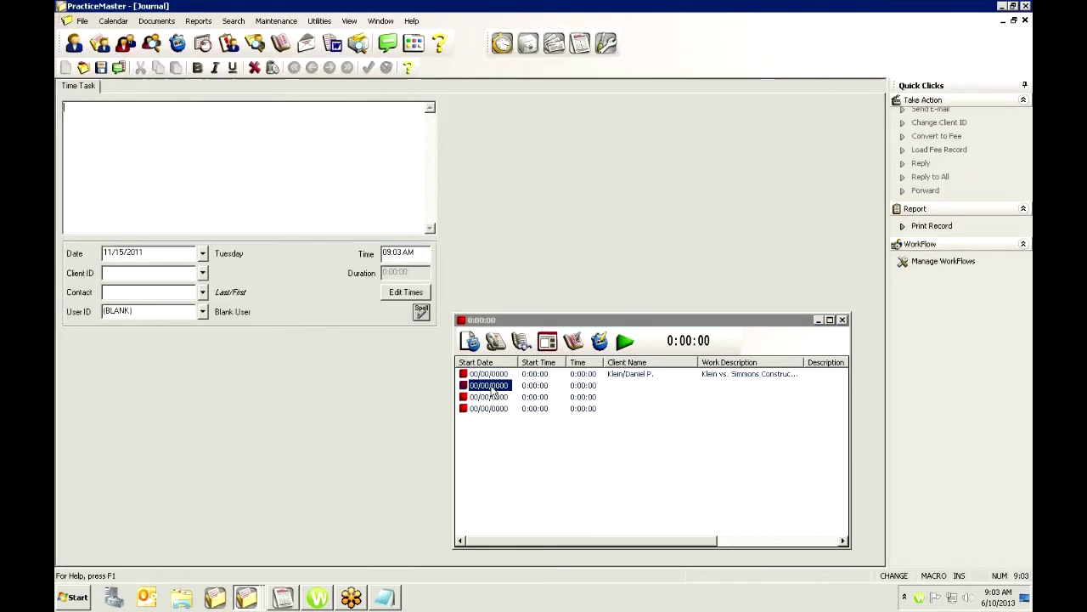
pyautogui.click(204, 274)
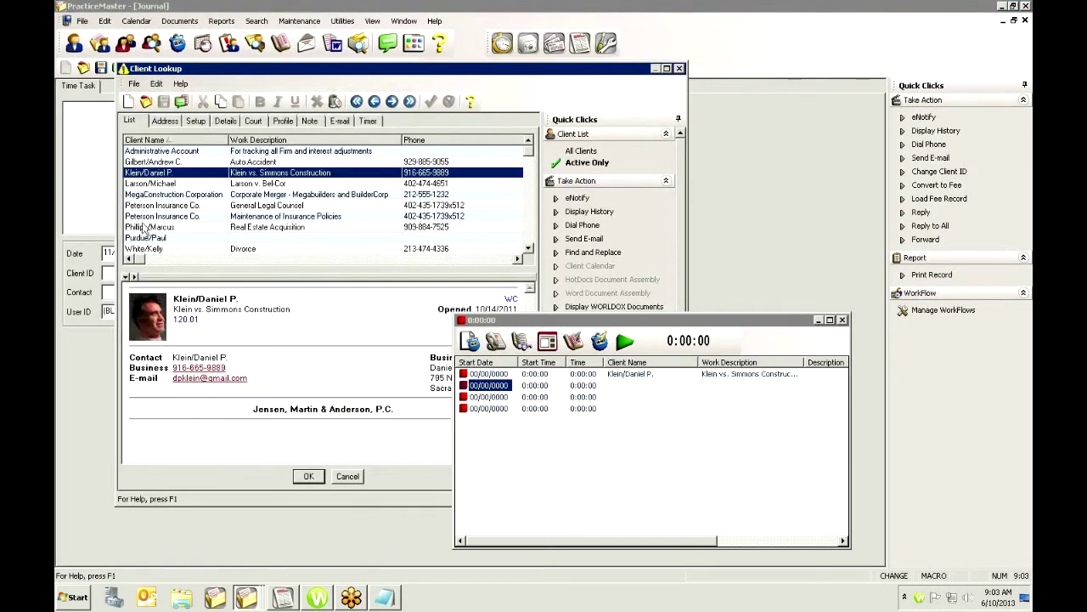
pyautogui.doubleClick(146, 241)
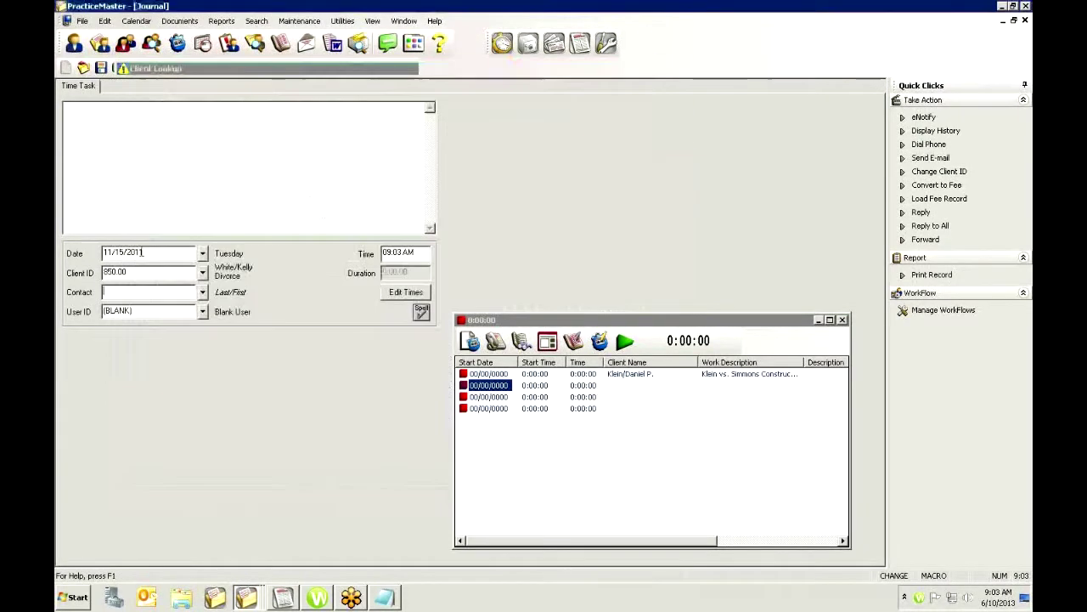
pyautogui.click(101, 67)
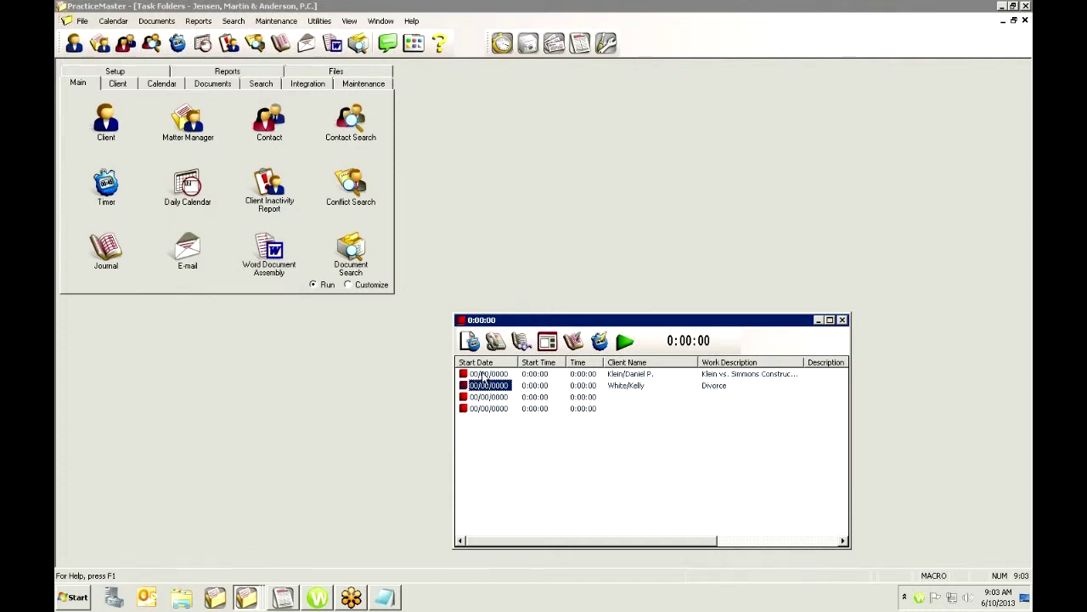
pyautogui.click(482, 374)
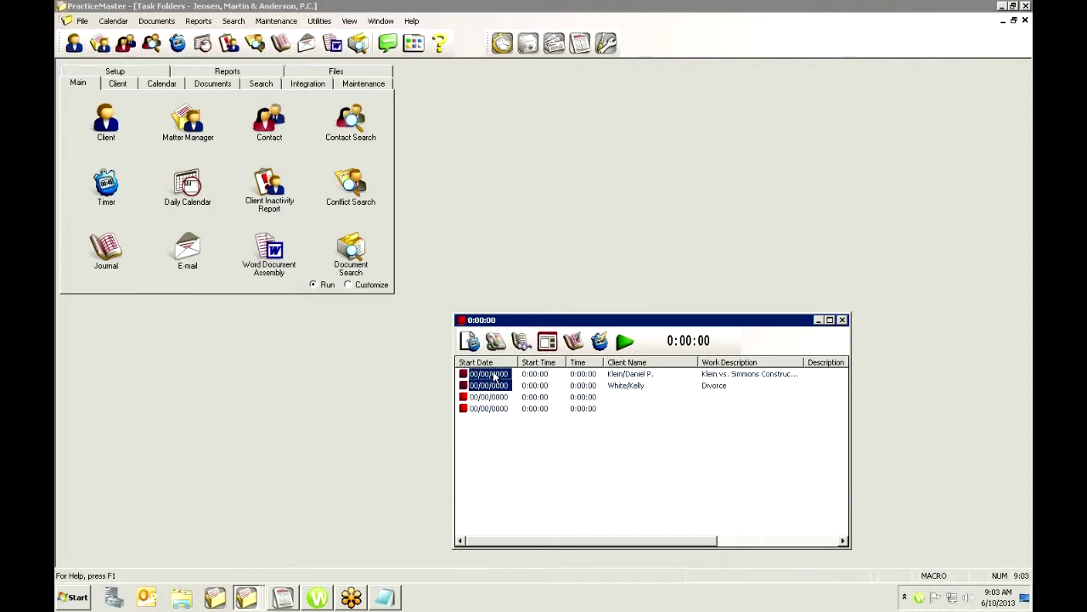
# Run the Simmons Construction timer briefly, then open the Divorce journal and time the White/Kelly entry
pyautogui.click(625, 341)
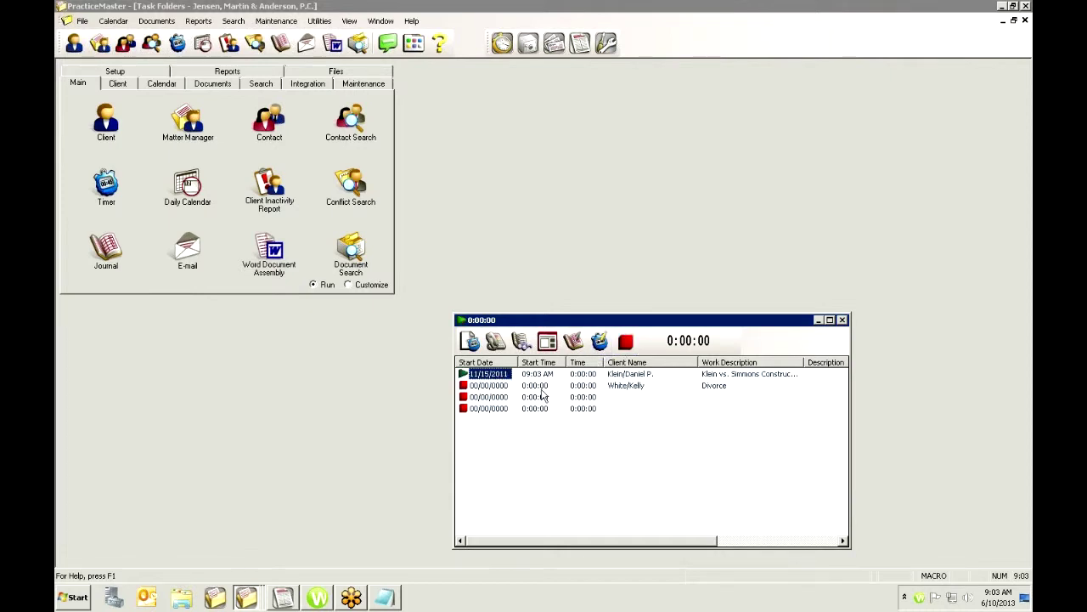
pyautogui.click(626, 342)
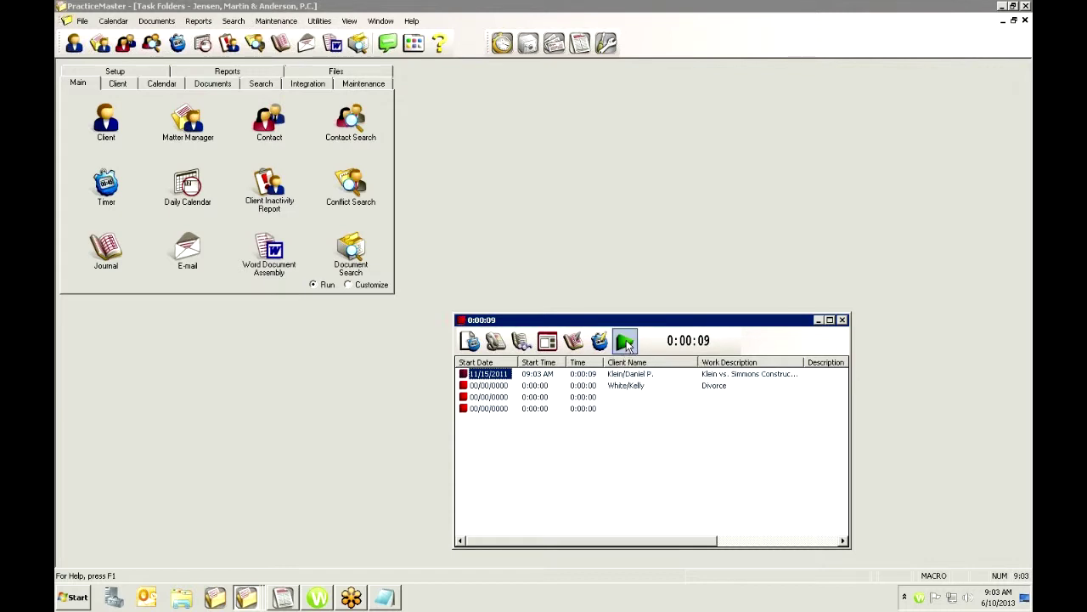
pyautogui.doubleClick(478, 387)
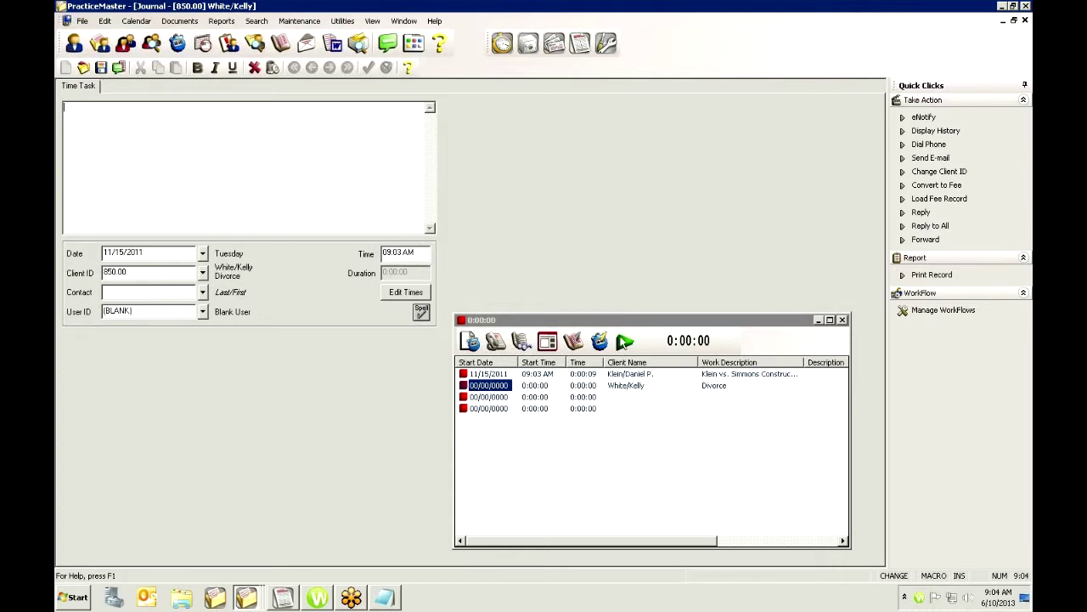
pyautogui.click(624, 340)
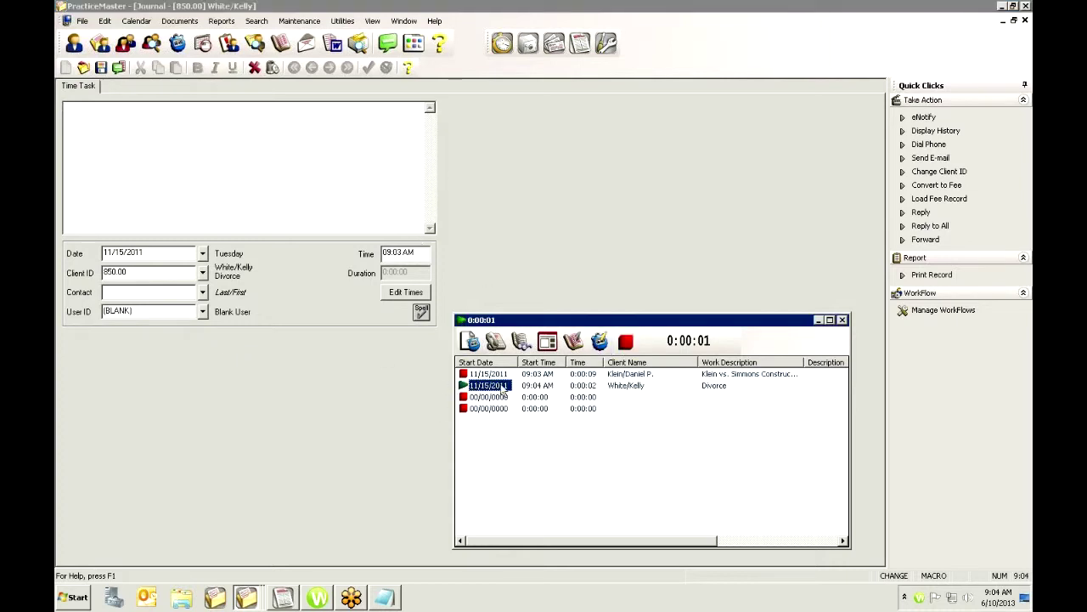
pyautogui.click(627, 342)
# Run the third timer for a few seconds and close the White/Kelly journal
pyautogui.click(486, 397)
pyautogui.click(626, 342)
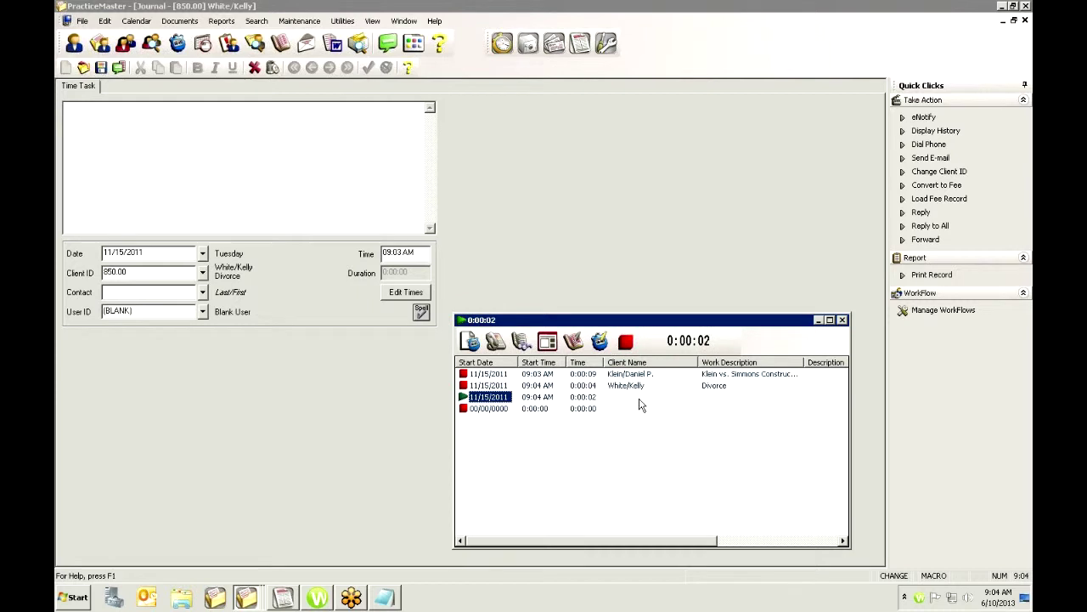
pyautogui.click(625, 342)
pyautogui.click(1024, 21)
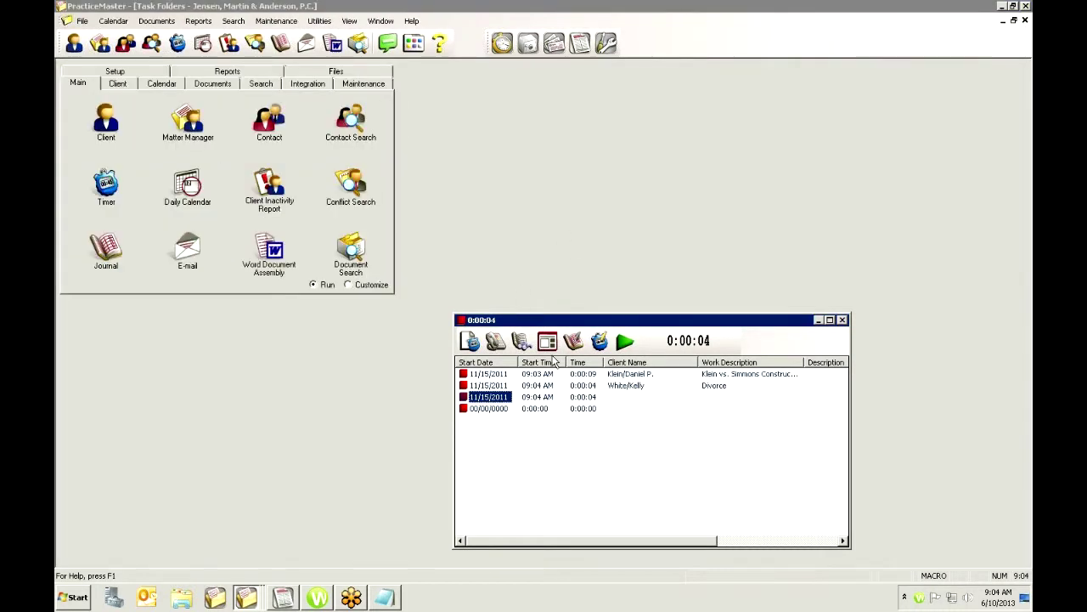
pyautogui.click(629, 375)
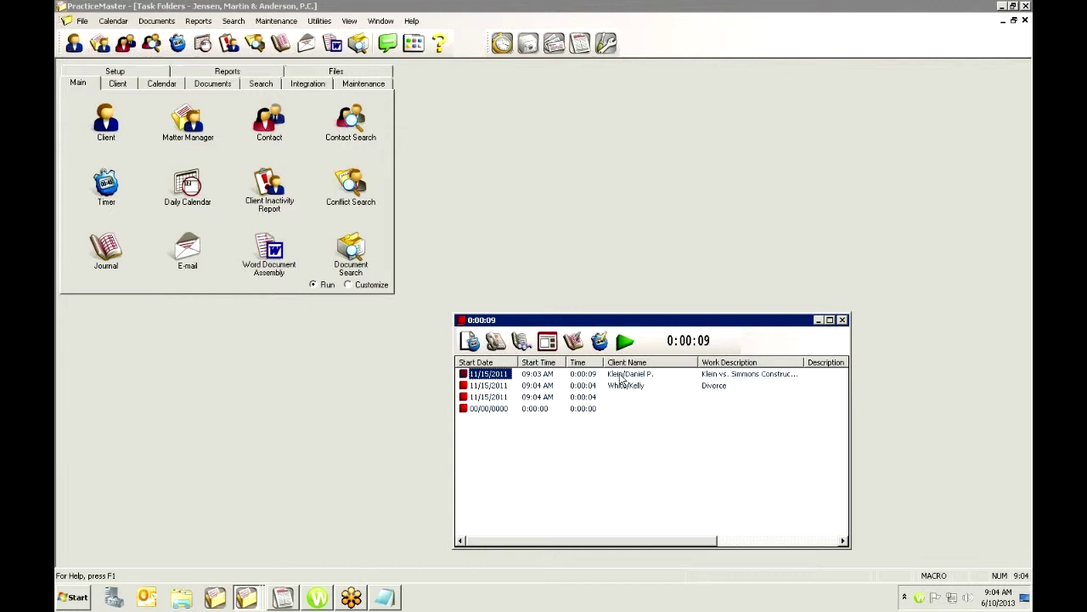
pyautogui.doubleClick(622, 375)
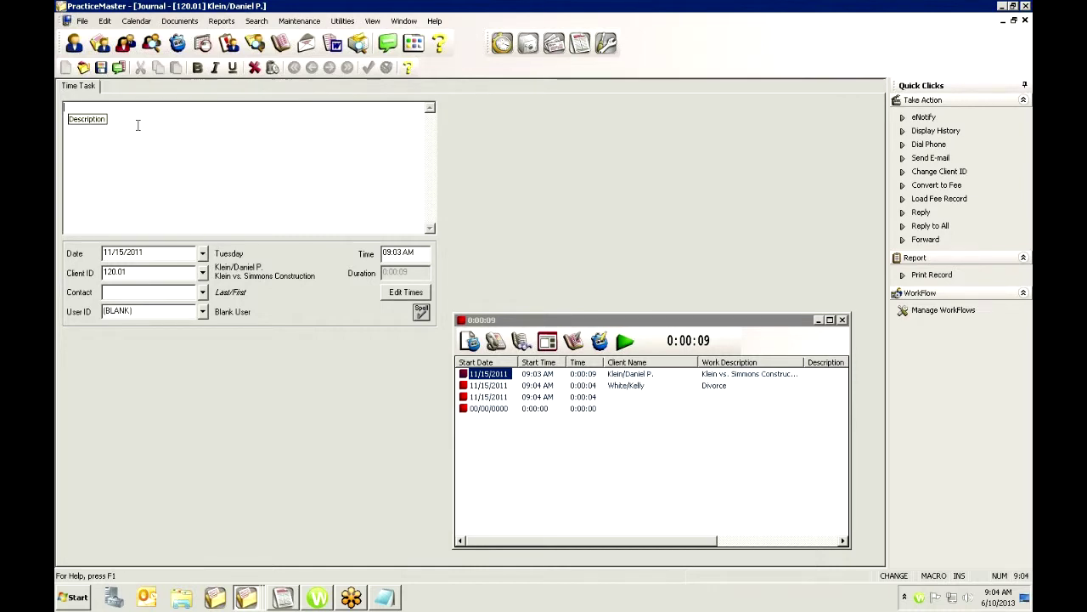
pyautogui.press('F5')
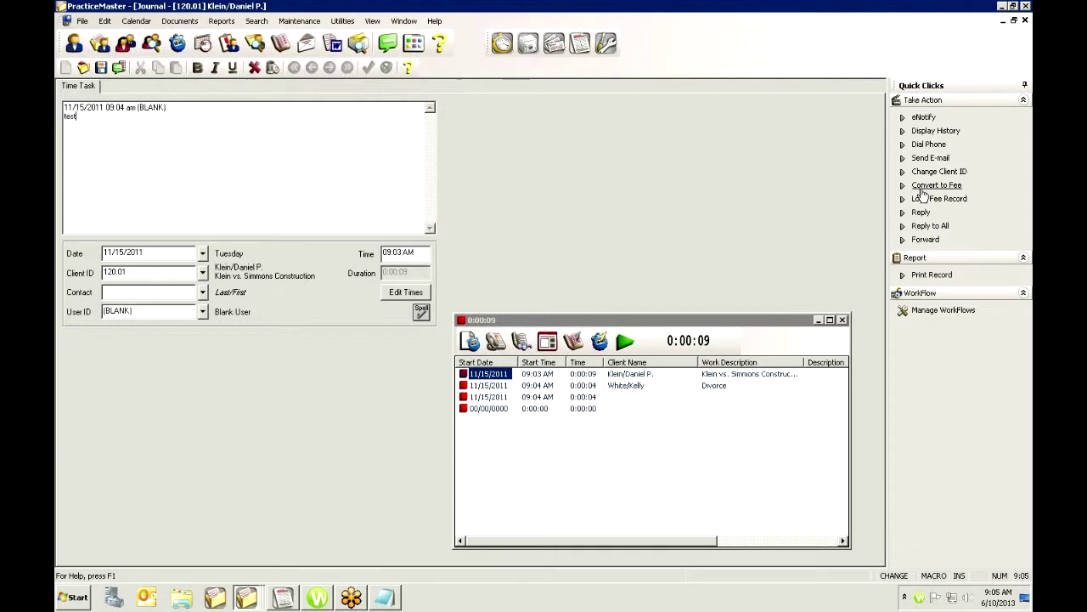
# Convert the Klein journal to a fee, saving it first, and save the fee with description Conference
pyautogui.click(925, 187)
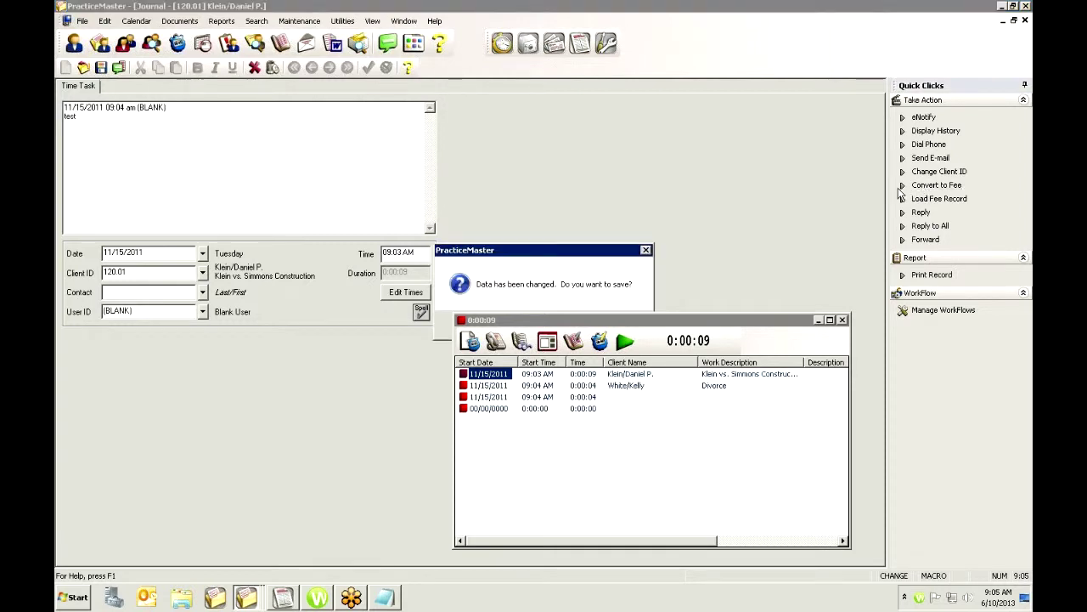
pyautogui.click(816, 320)
pyautogui.click(817, 320)
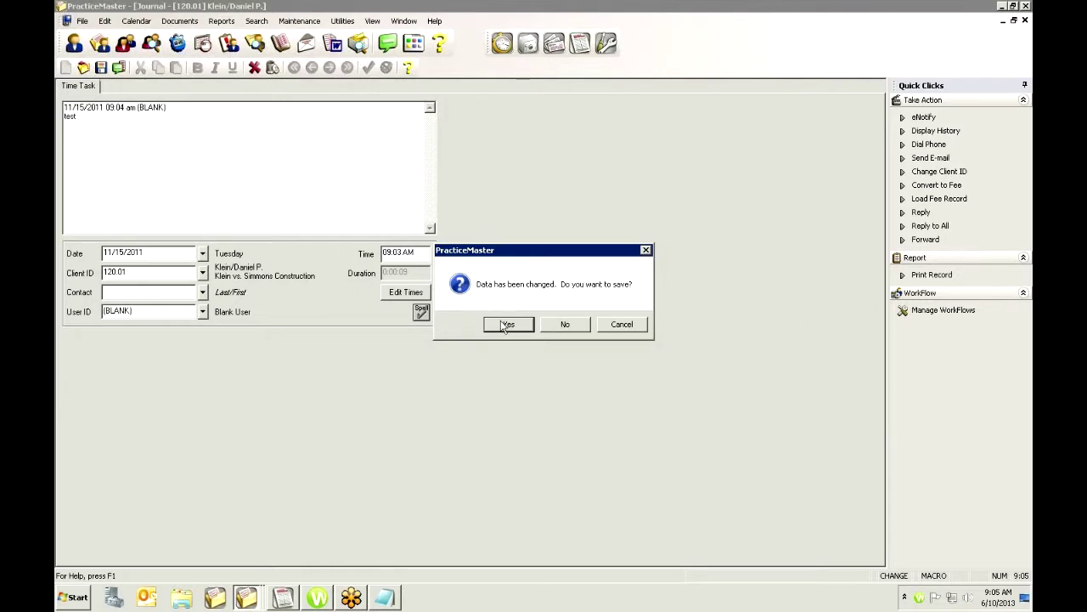
pyautogui.click(507, 325)
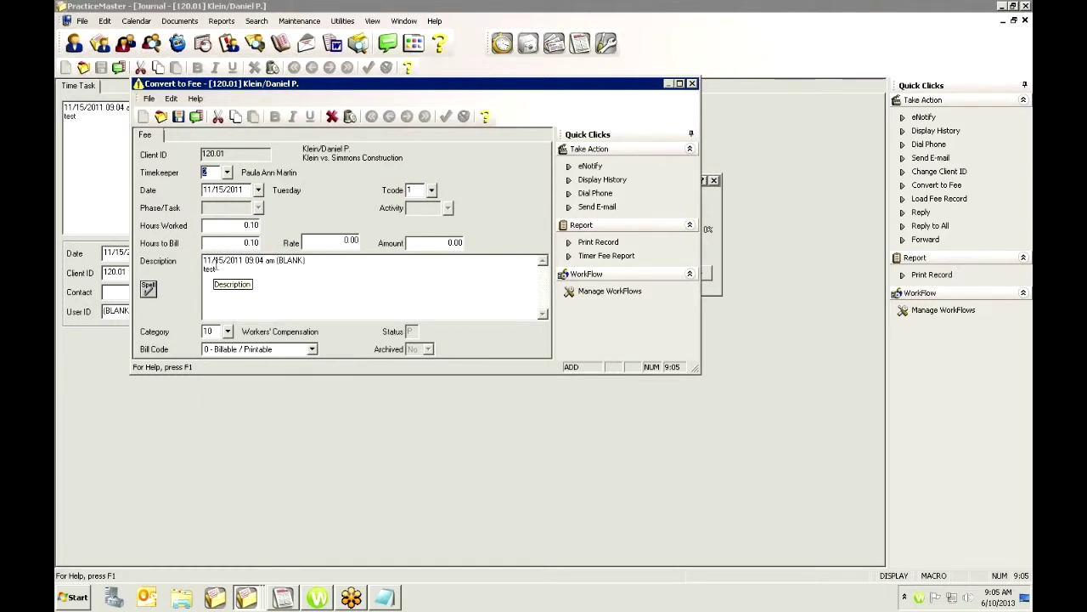
pyautogui.moveTo(222, 272); pyautogui.dragTo(203, 259)
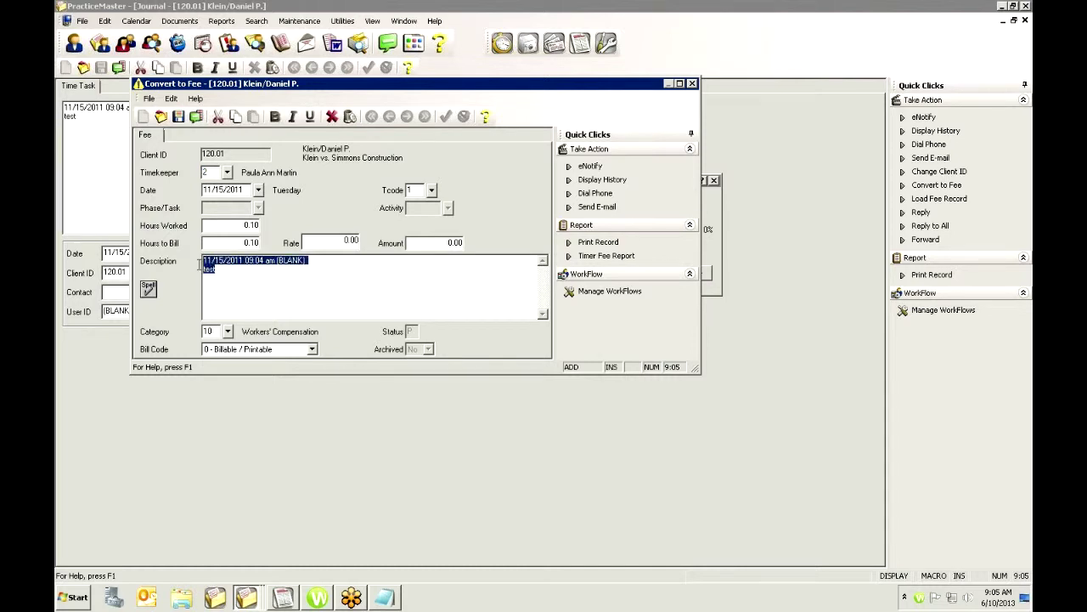
pyautogui.write('Conference')
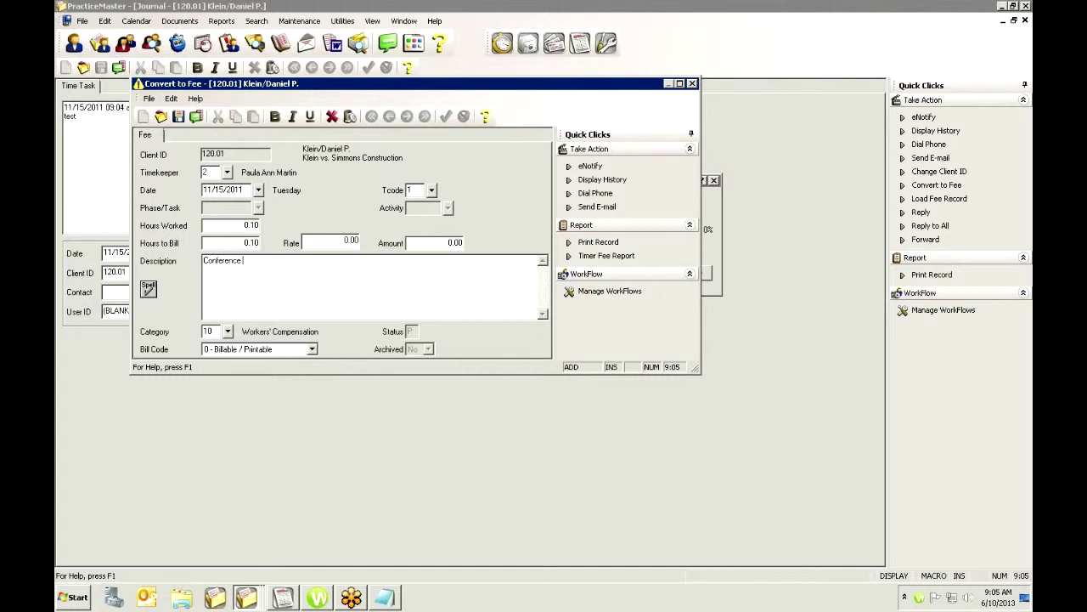
pyautogui.click(179, 117)
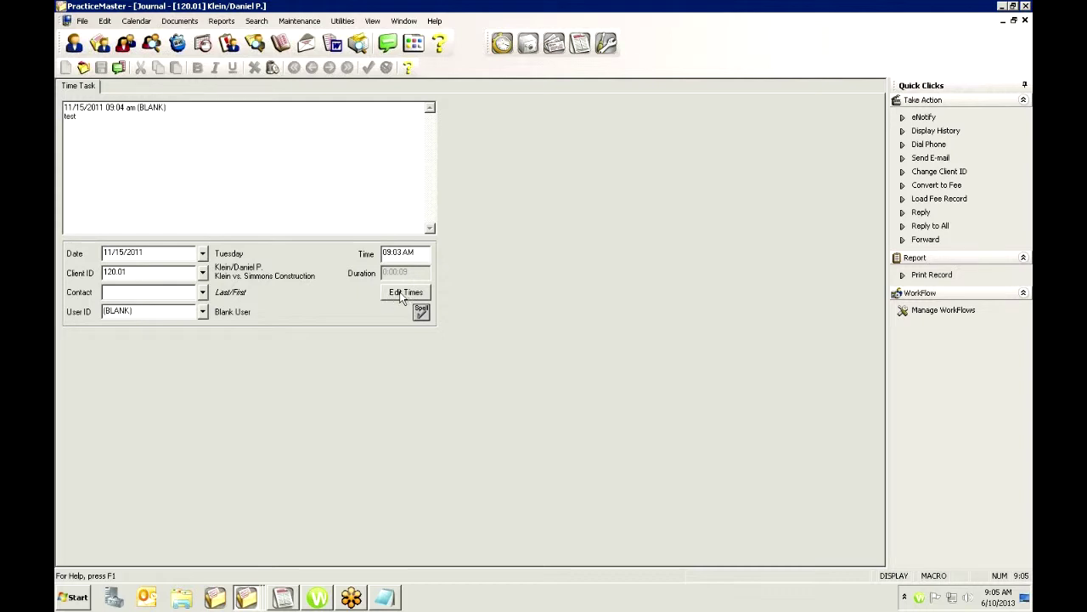
pyautogui.click(393, 295)
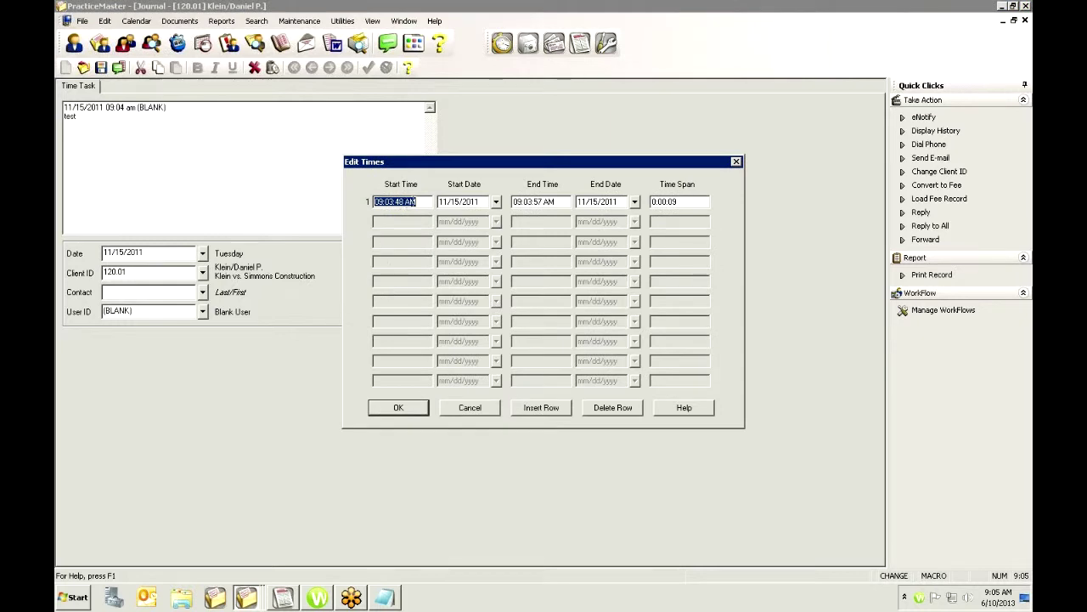
pyautogui.write('0900')
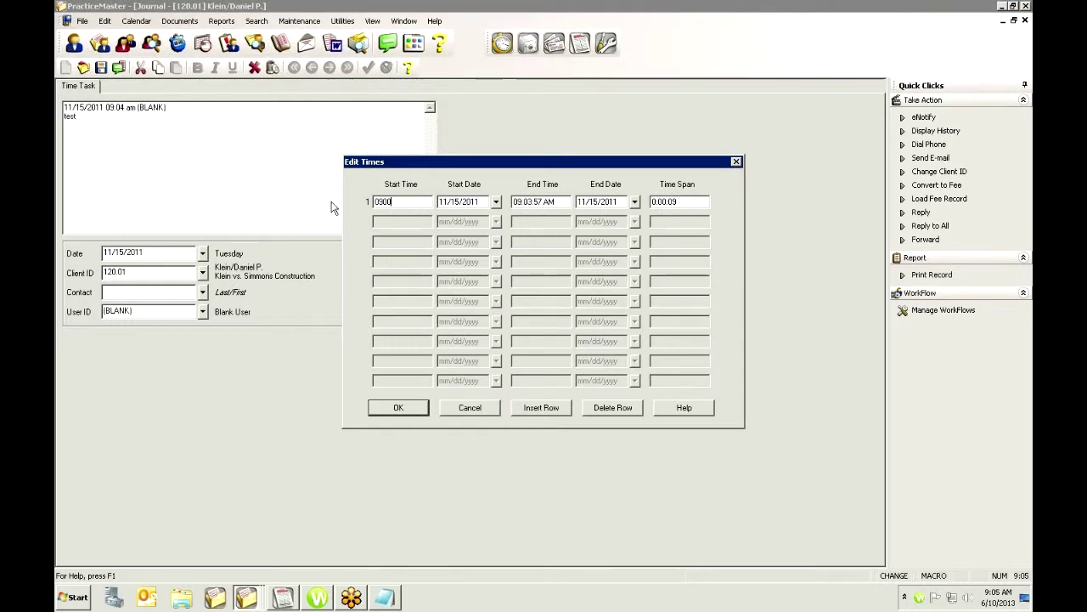
pyautogui.press('Tab')
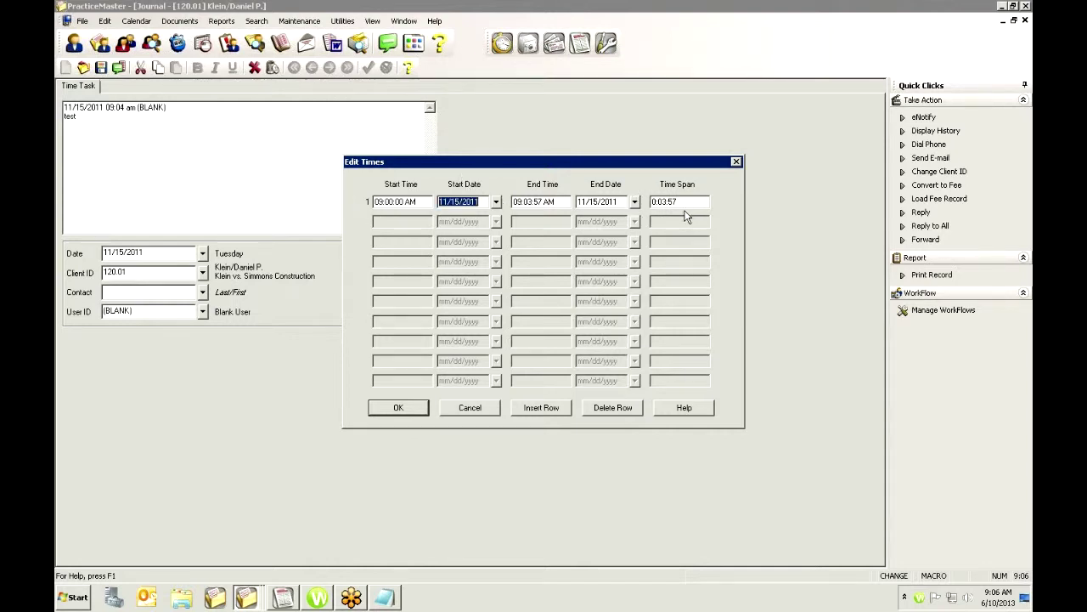
pyautogui.click(562, 201)
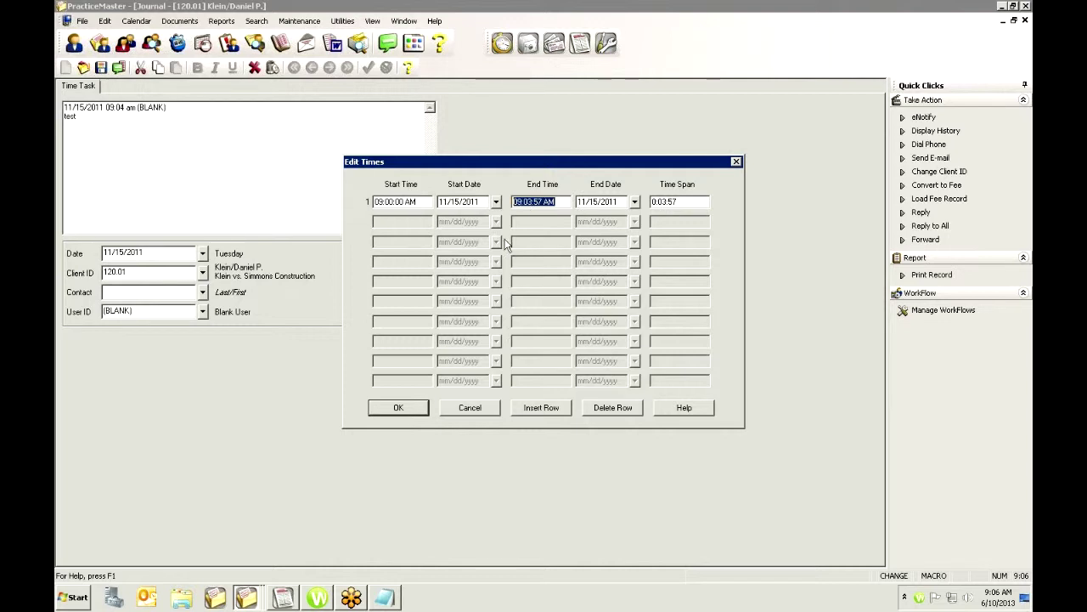
pyautogui.write('0906')
pyautogui.press('Tab')
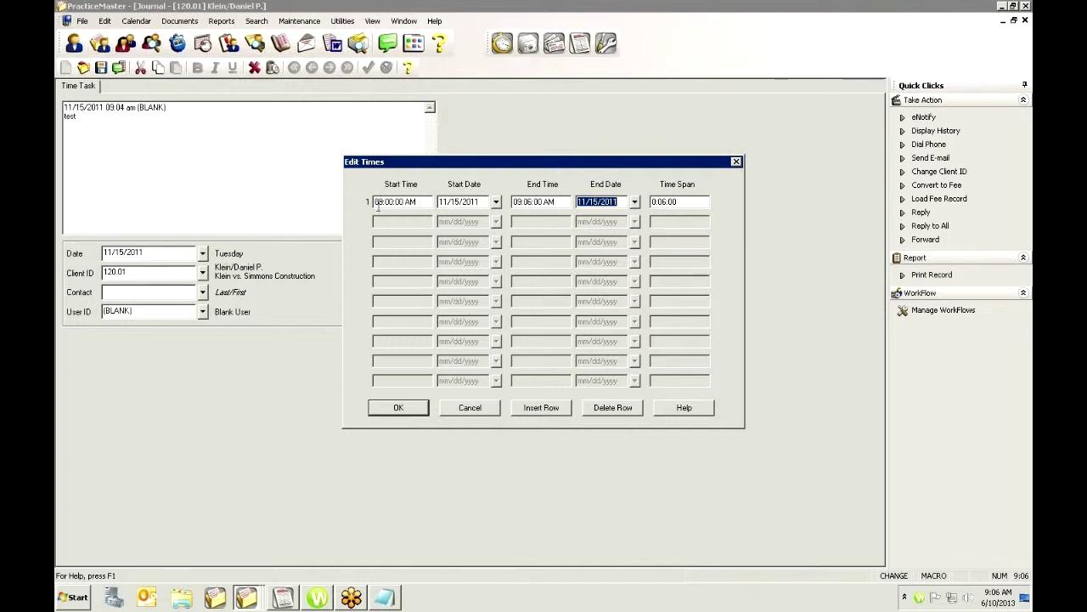
pyautogui.press('Home')
pyautogui.click(541, 408)
pyautogui.click(416, 224)
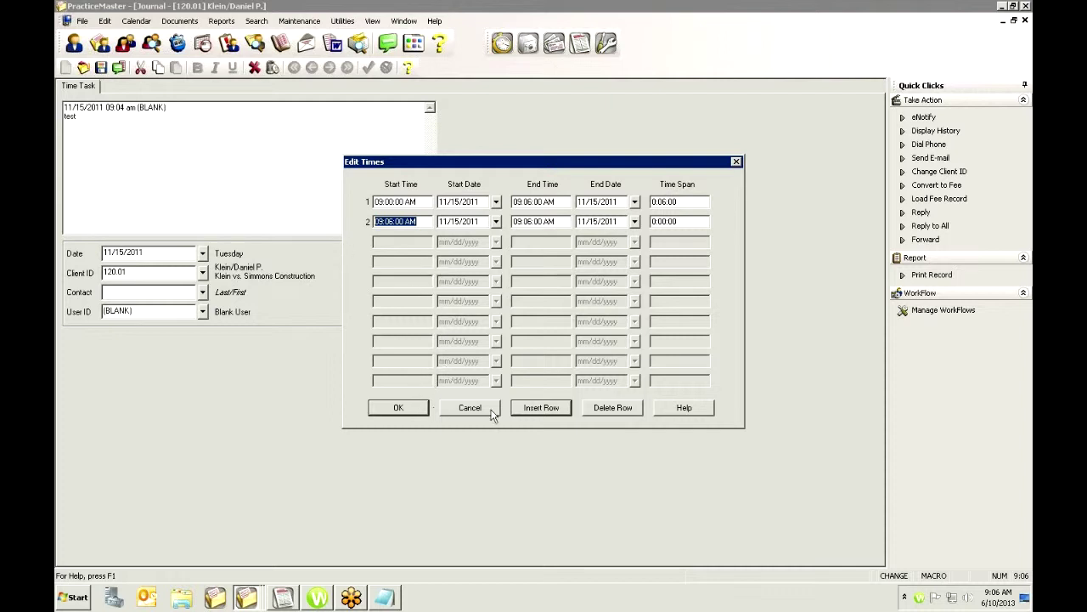
pyautogui.click(466, 407)
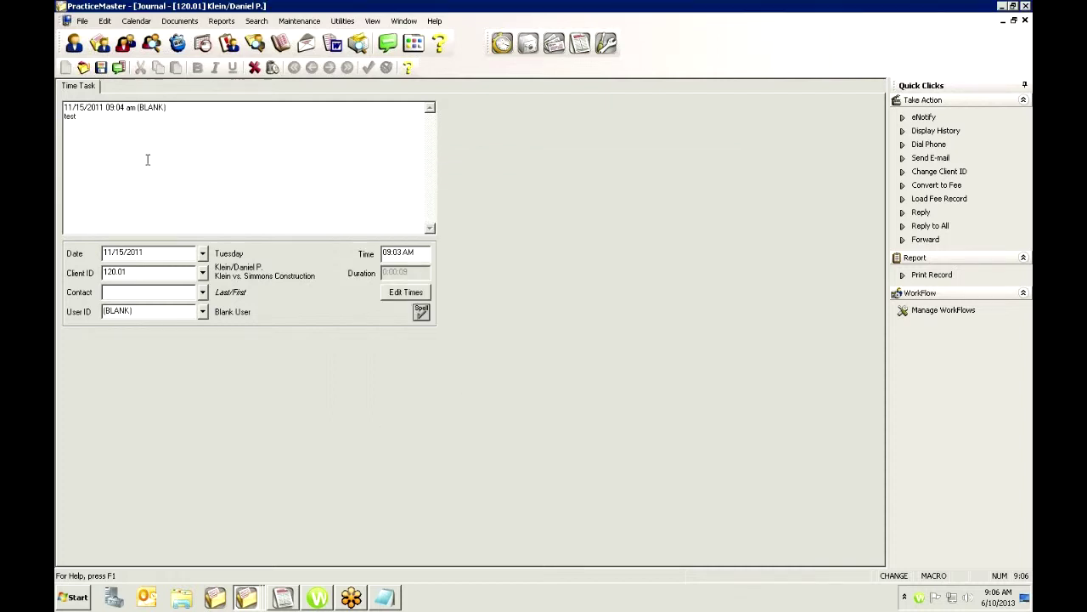